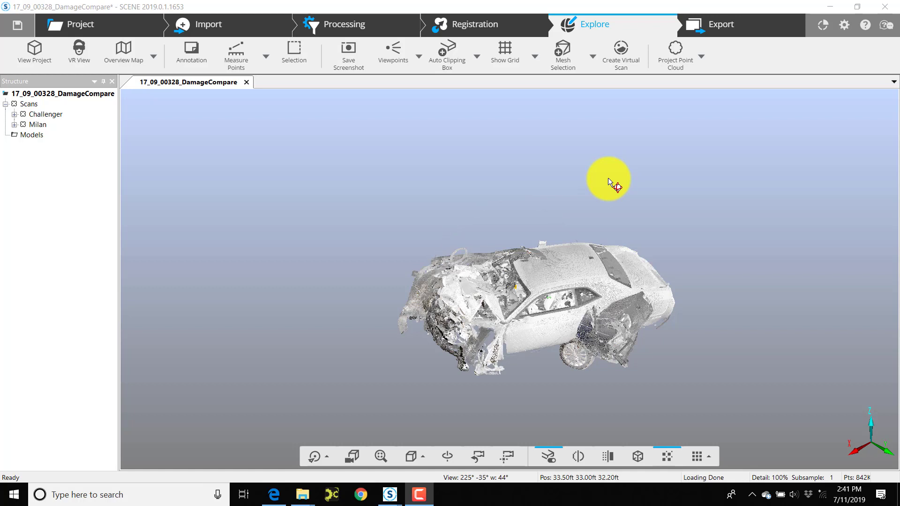
right_click(29, 103)
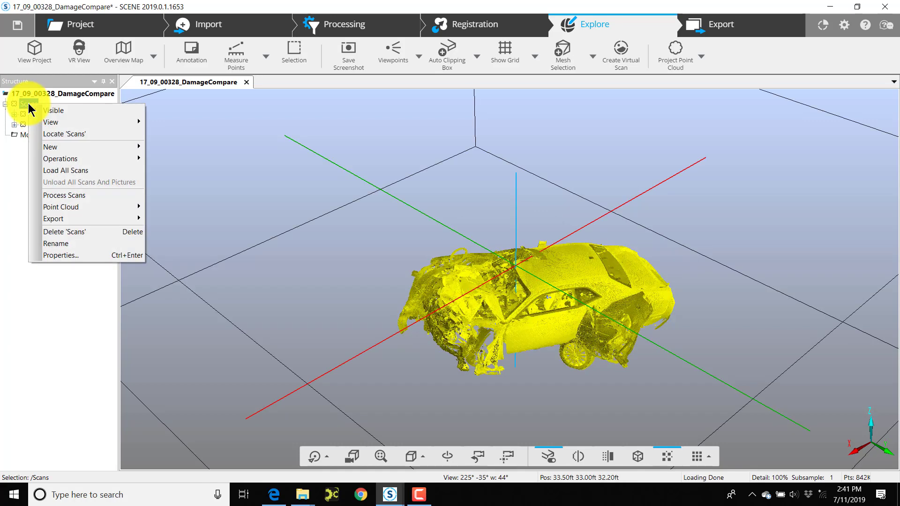
mouse_move(106, 147)
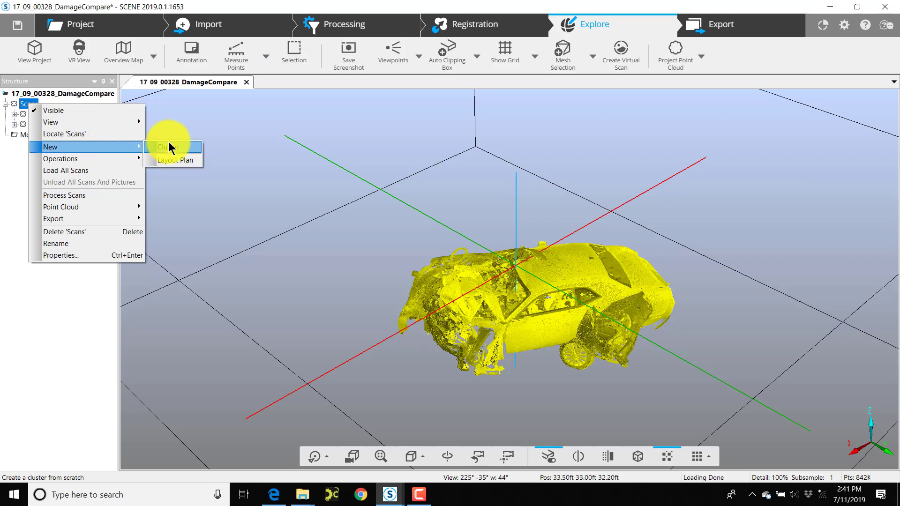
click(182, 120)
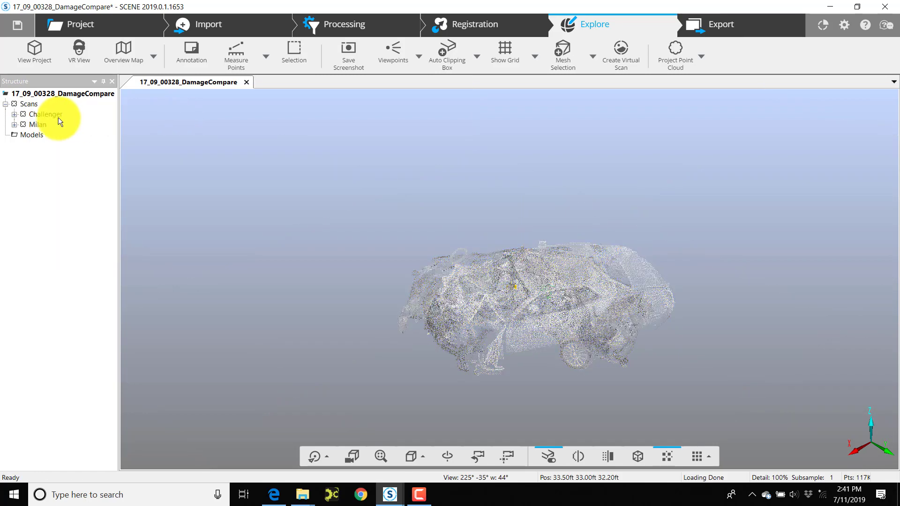
Expand the Challenger and Milan clusters to examine the individual scans each one contains.
click(14, 114)
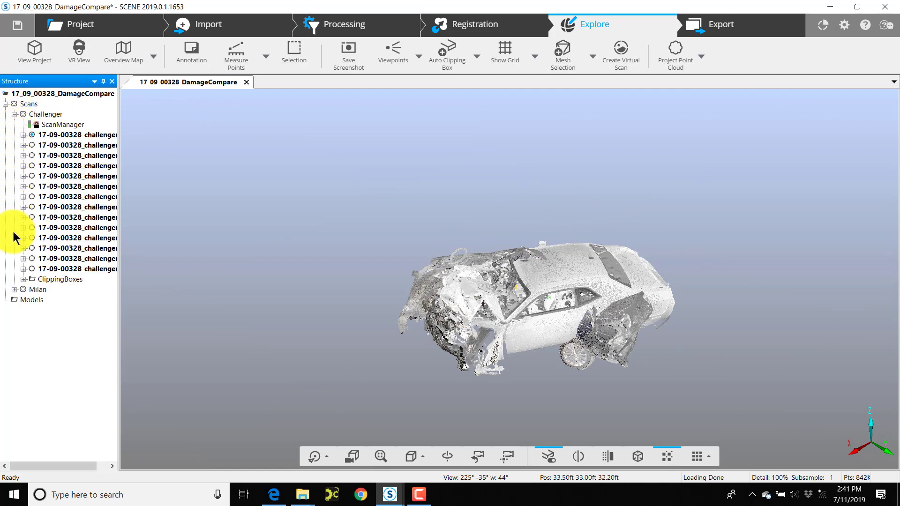
click(14, 289)
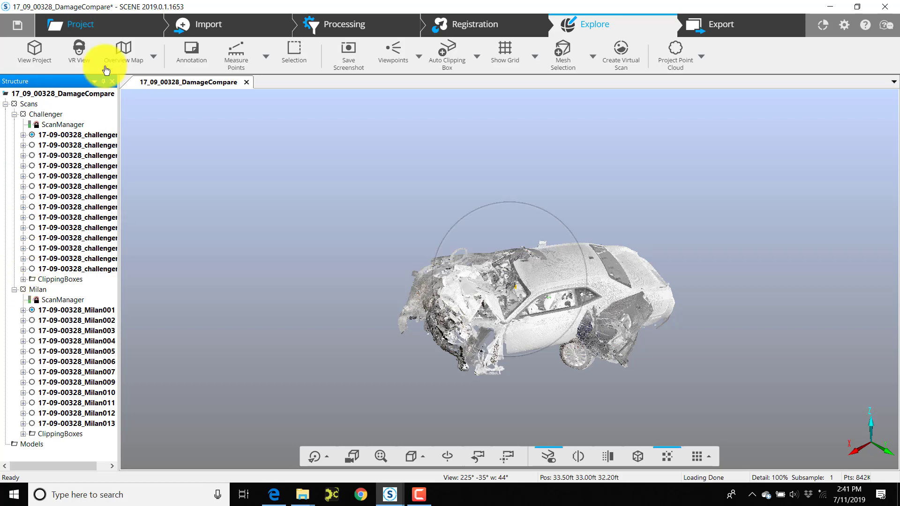
Close the 17_09_00328_DamageCompare project without saving its modifications.
click(123, 24)
click(38, 49)
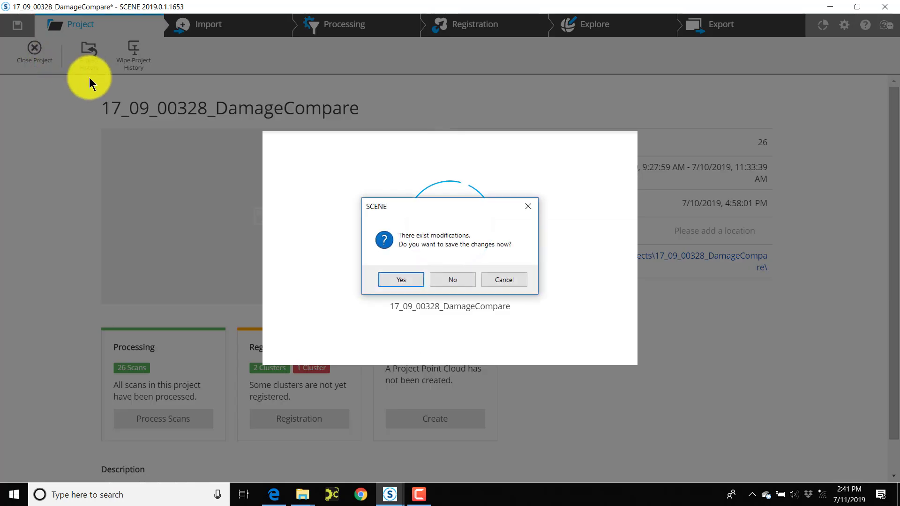
click(453, 280)
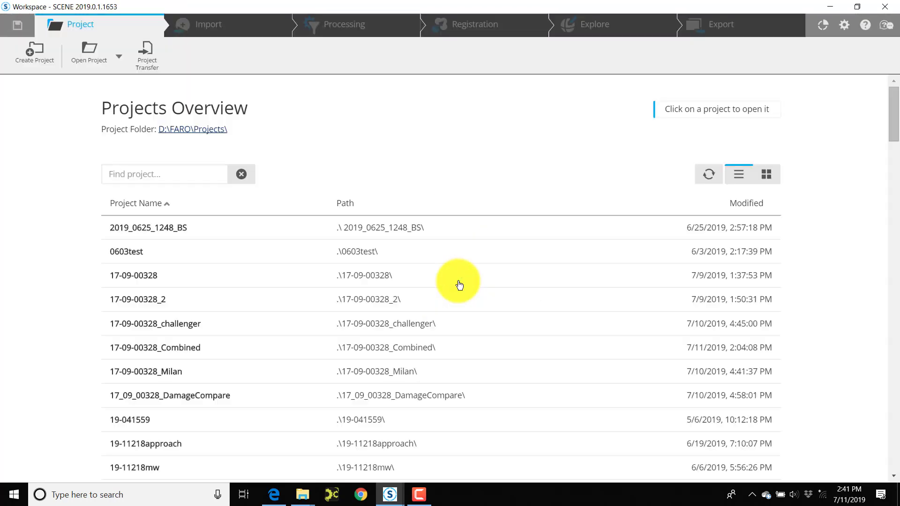
Create a new scan project named CompareDamage in D:\FARO\Projects\.
click(35, 51)
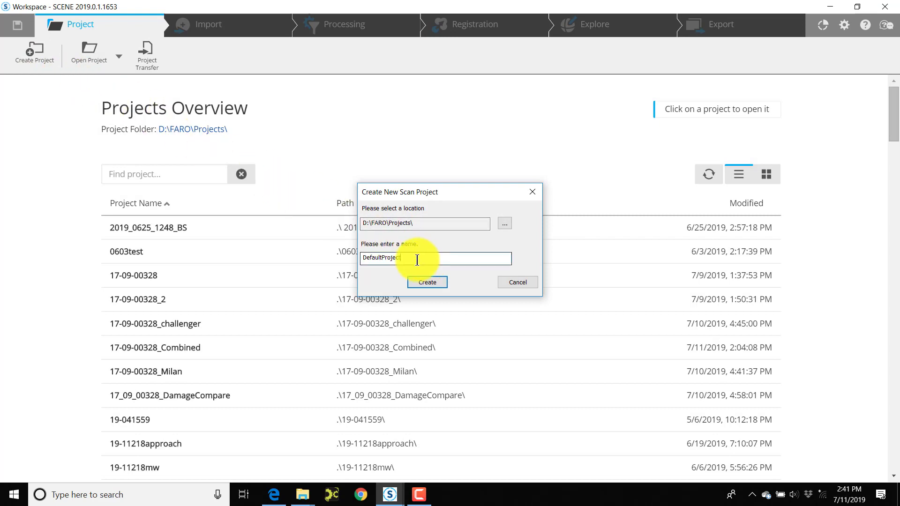
drag(411, 258, 362, 258)
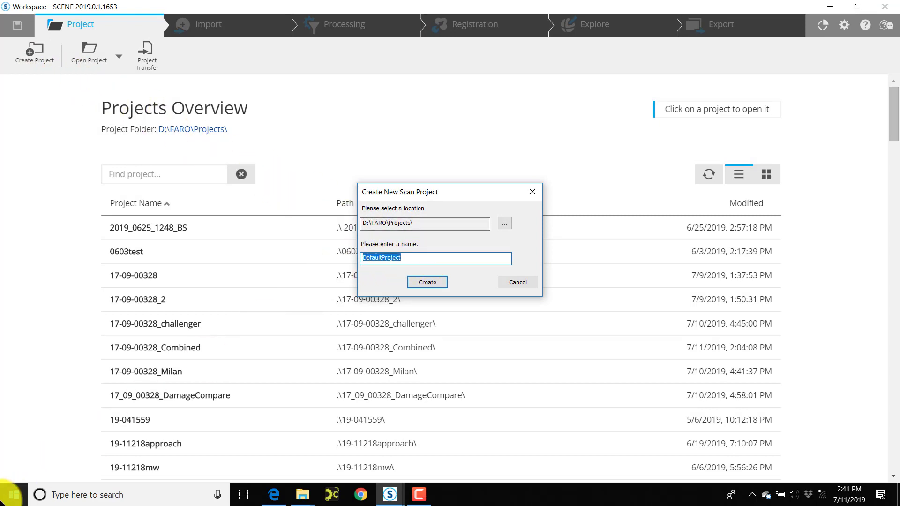
text(CompareDamage)
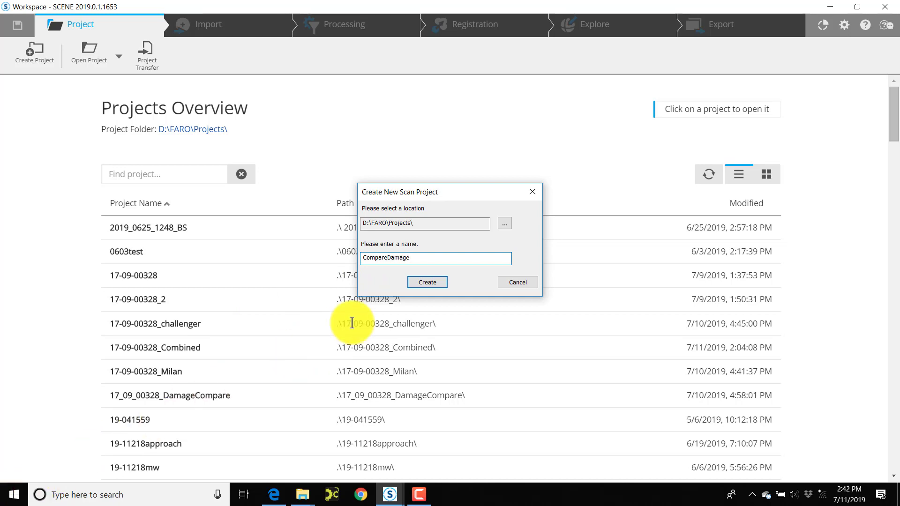
click(427, 282)
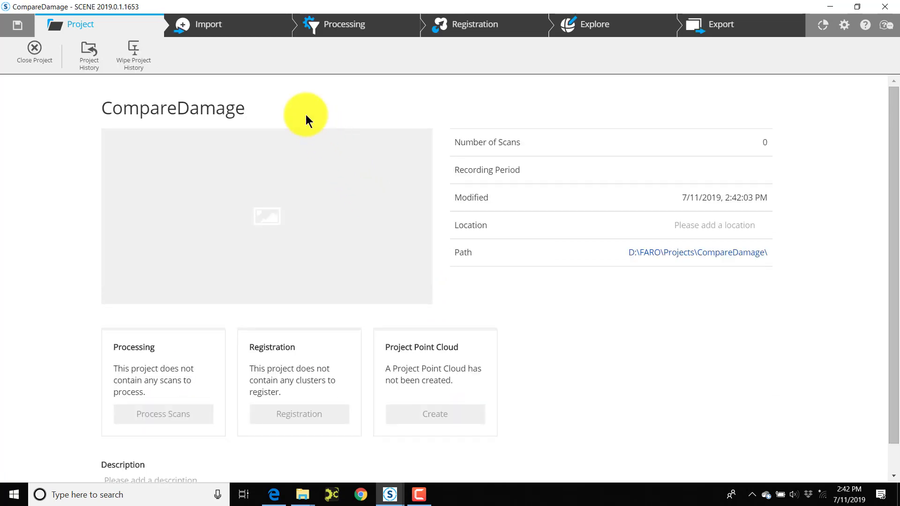
Import the 17-09-00328_challenger scan project into CompareDamage and dismiss the import results.
click(224, 30)
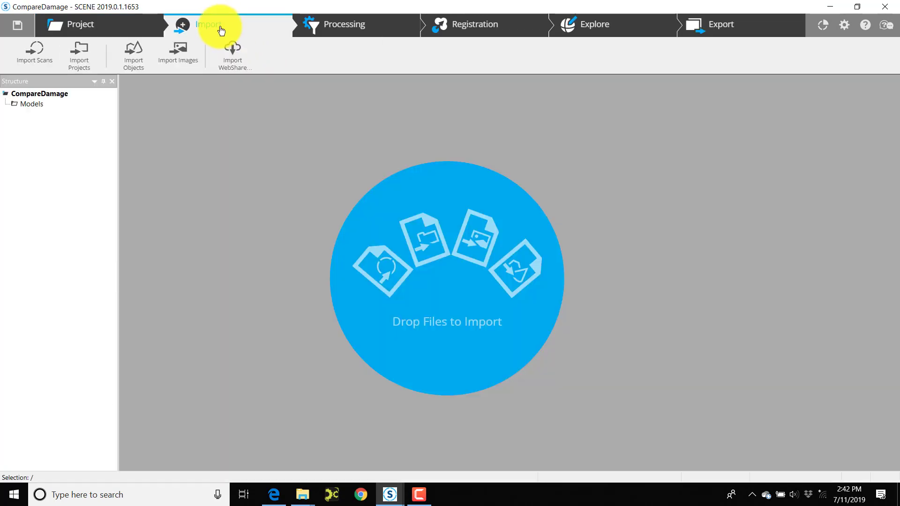
click(80, 60)
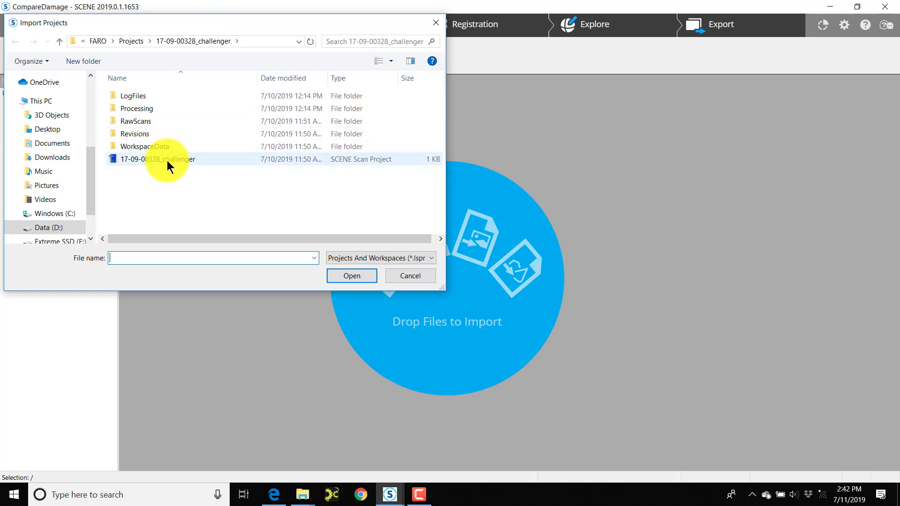
click(167, 161)
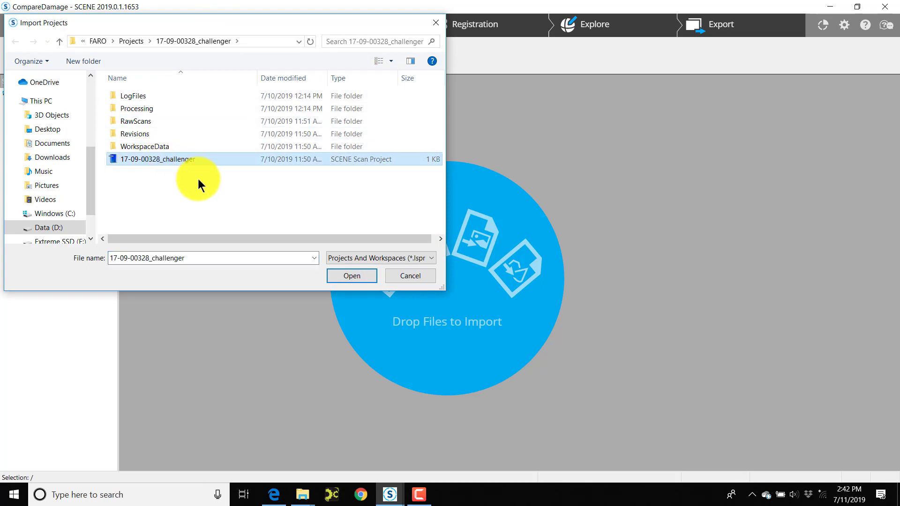
click(358, 276)
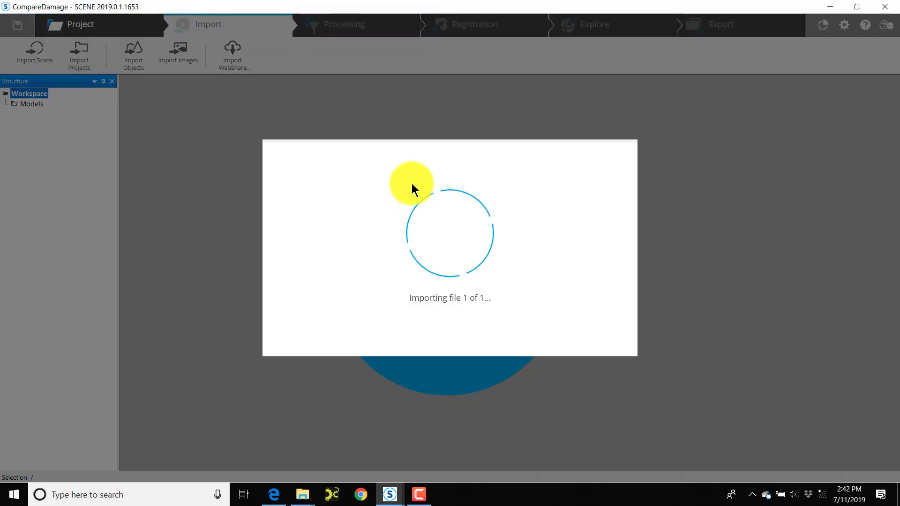
click(574, 285)
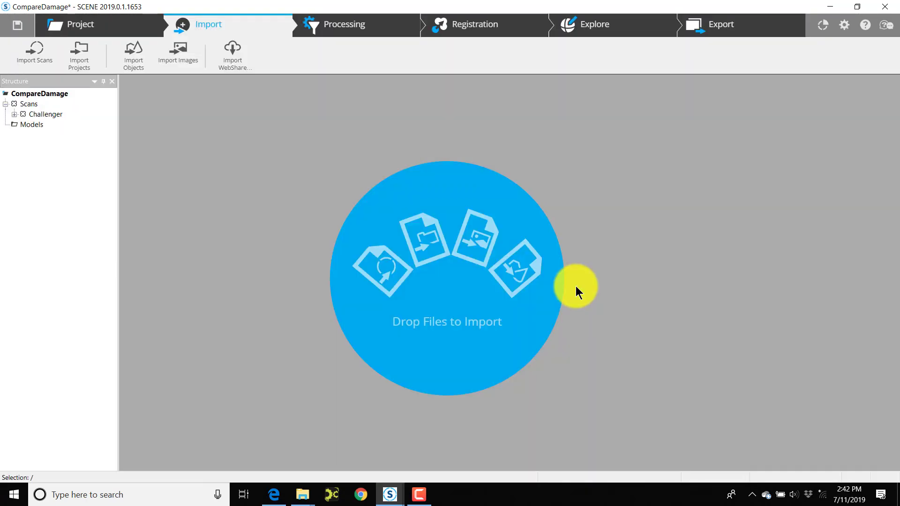
Import the 17-09-00328_Milan scan project from its folder under Projects and dismiss the import results.
click(80, 56)
click(133, 40)
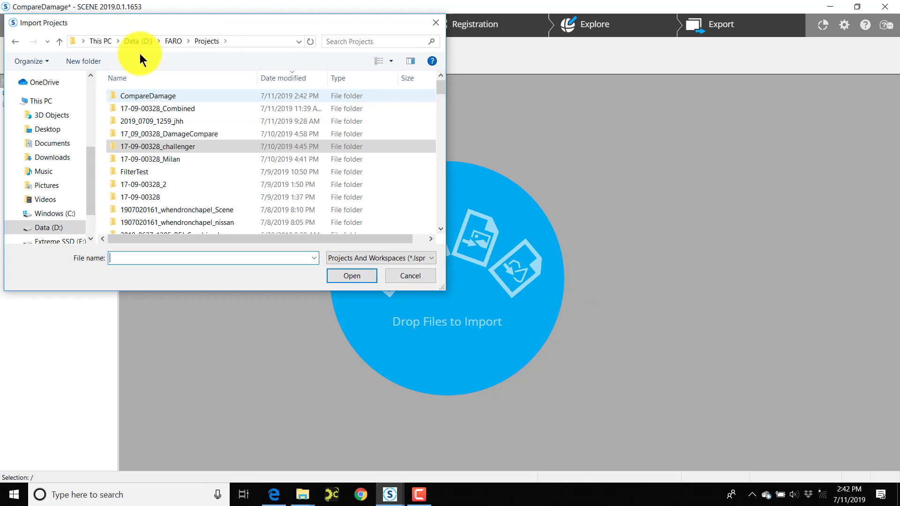
click(191, 161)
double_click(190, 160)
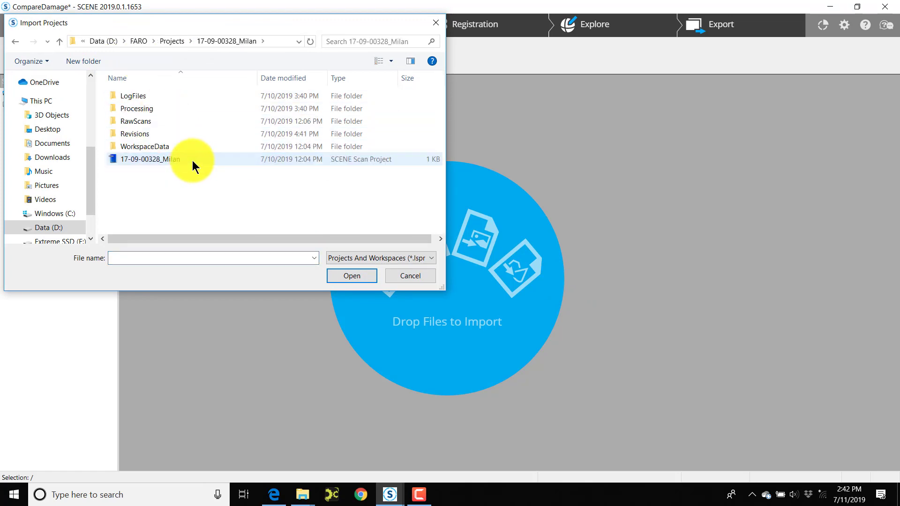
click(192, 160)
click(348, 276)
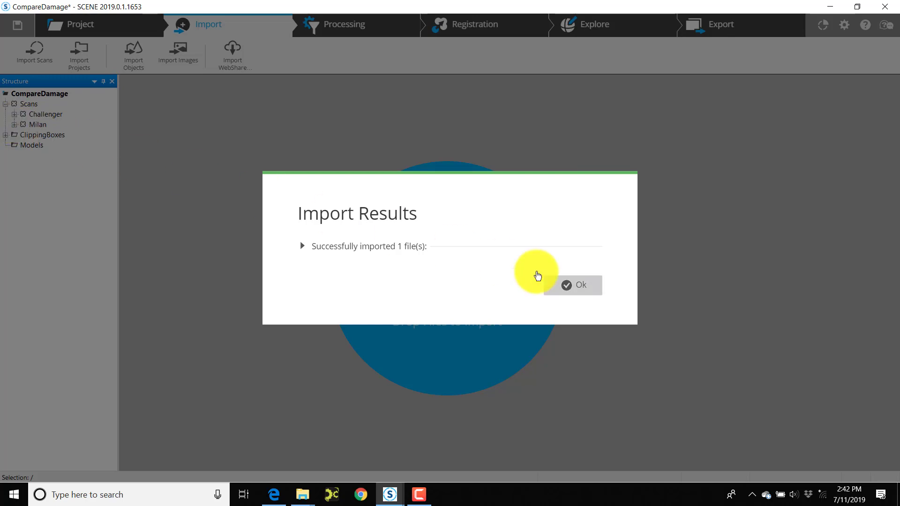
click(581, 285)
click(26, 114)
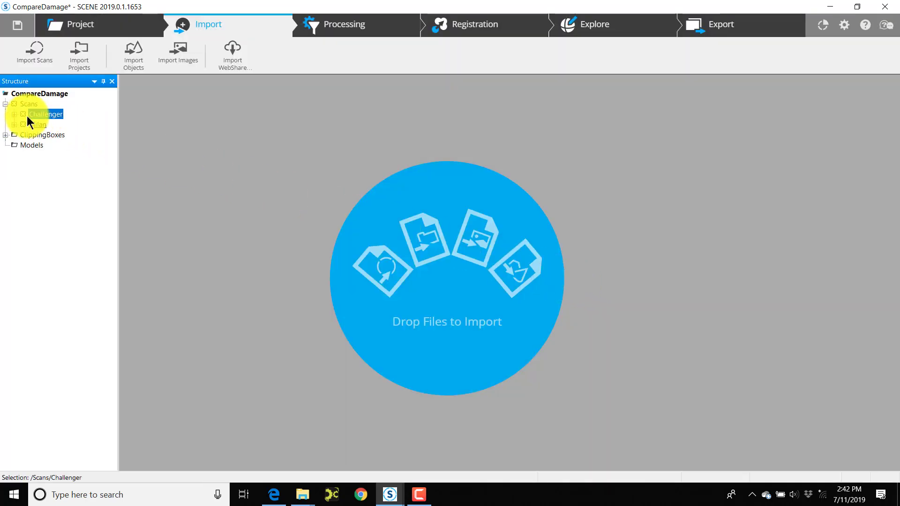
click(32, 124)
click(34, 115)
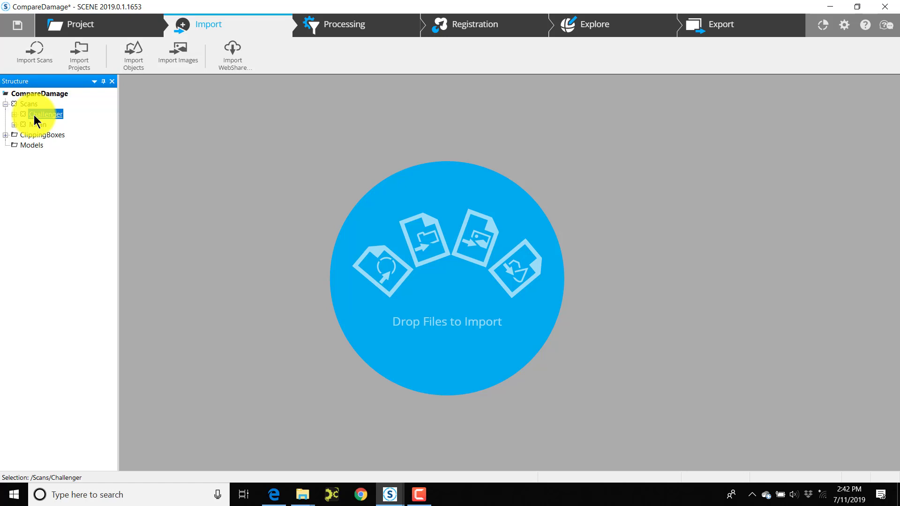
click(19, 24)
click(450, 209)
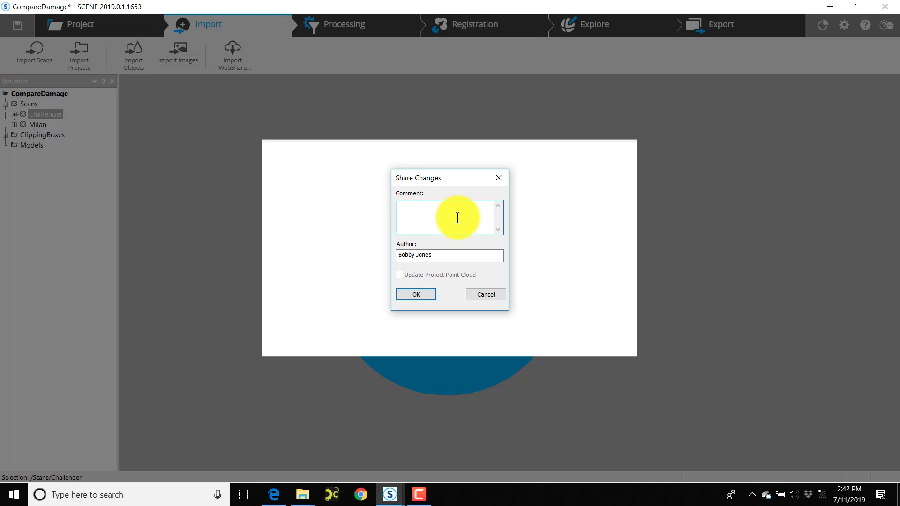
click(482, 295)
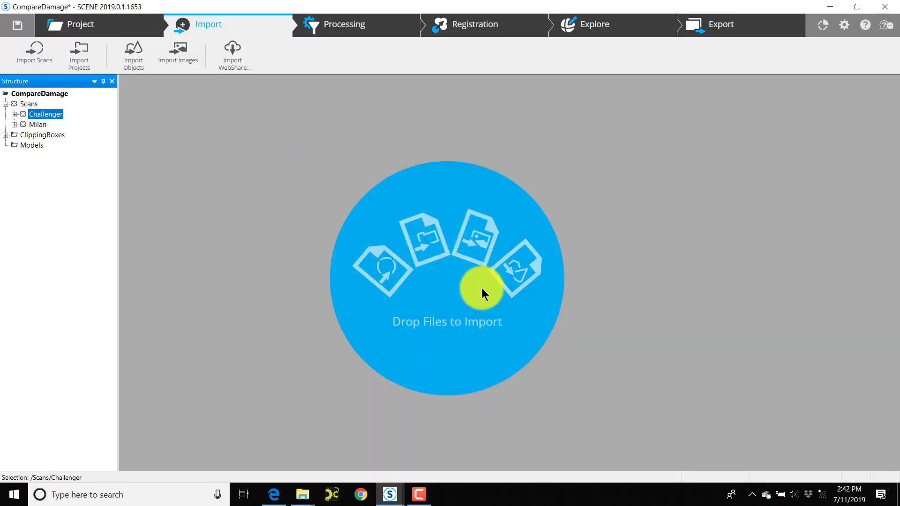
Switch to exploring the project, close its 3D view and open the Scans cluster in the Correspondence View.
click(602, 27)
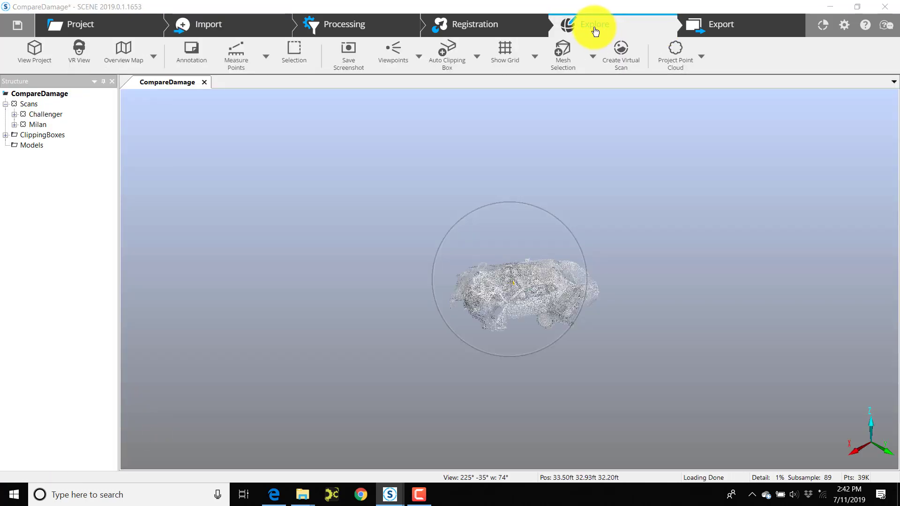
click(203, 81)
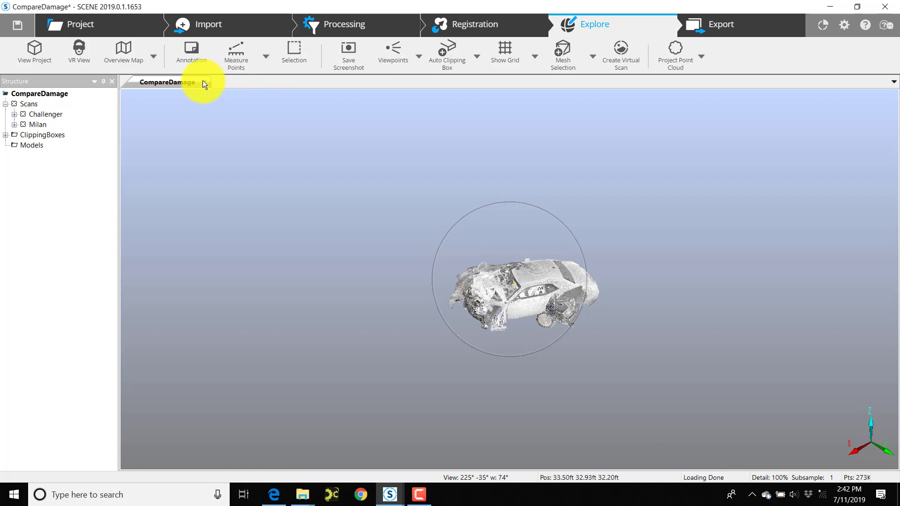
right_click(22, 105)
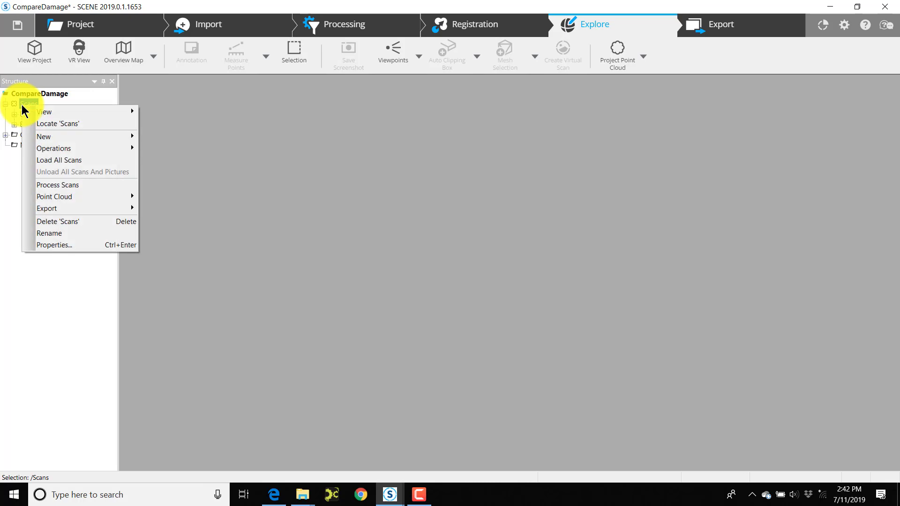
mouse_move(120, 111)
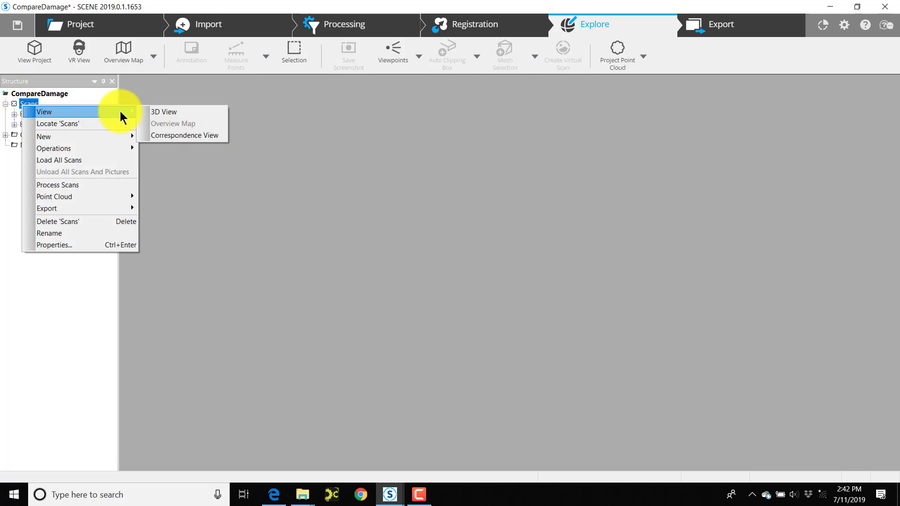
click(176, 135)
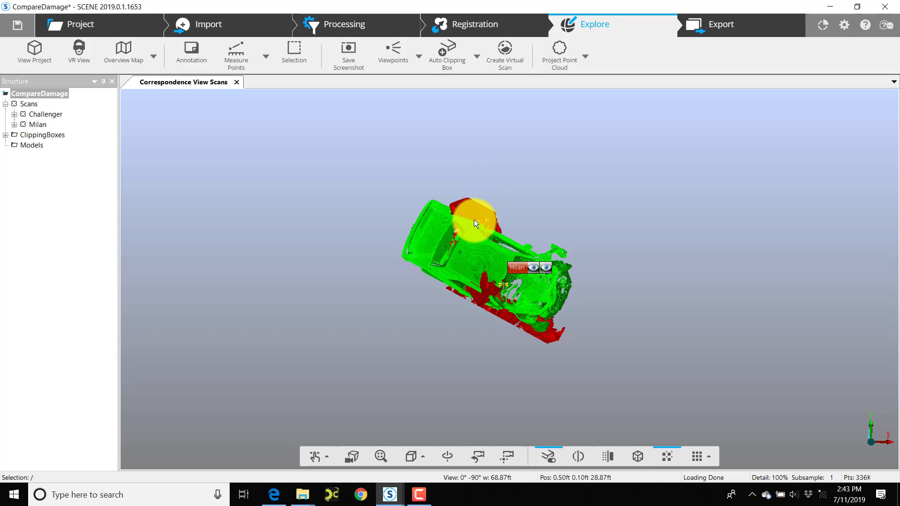
Select the Milan cluster in the correspondence view and move it diagonally up and to the right across the Challenger.
click(516, 264)
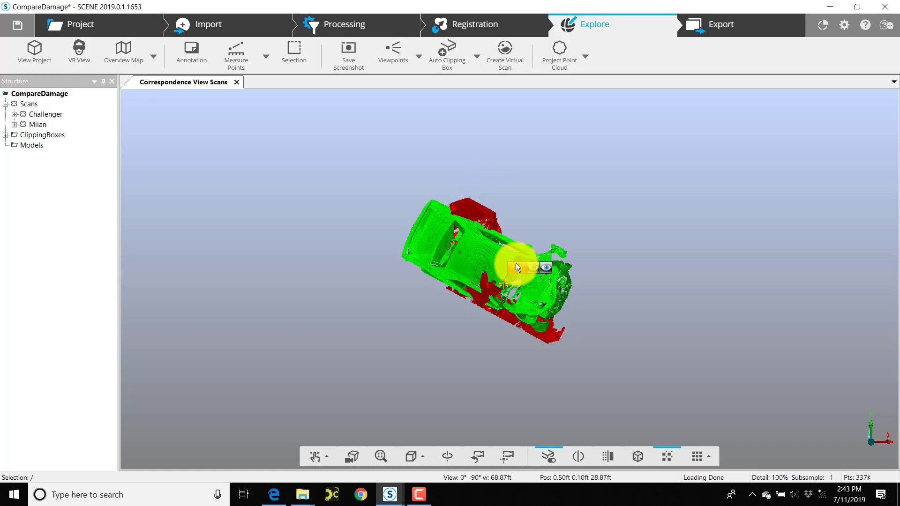
drag(514, 268, 513, 271)
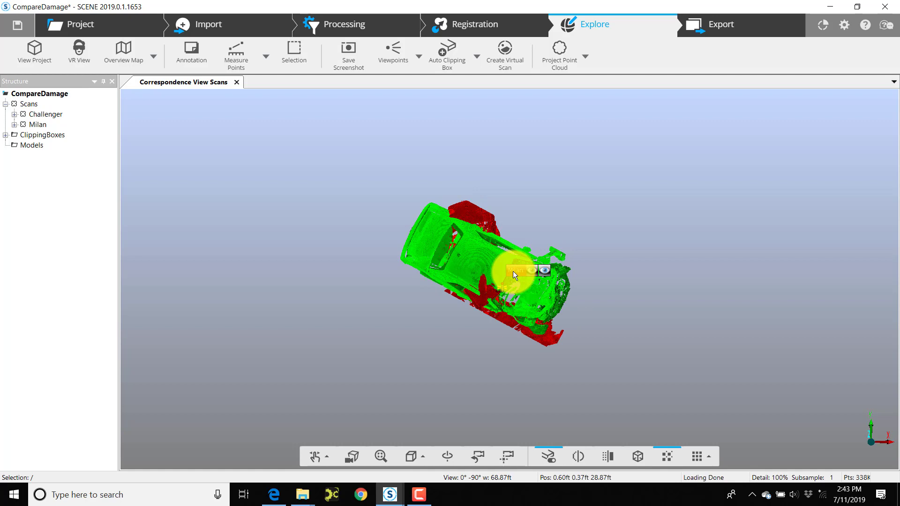
click(513, 271)
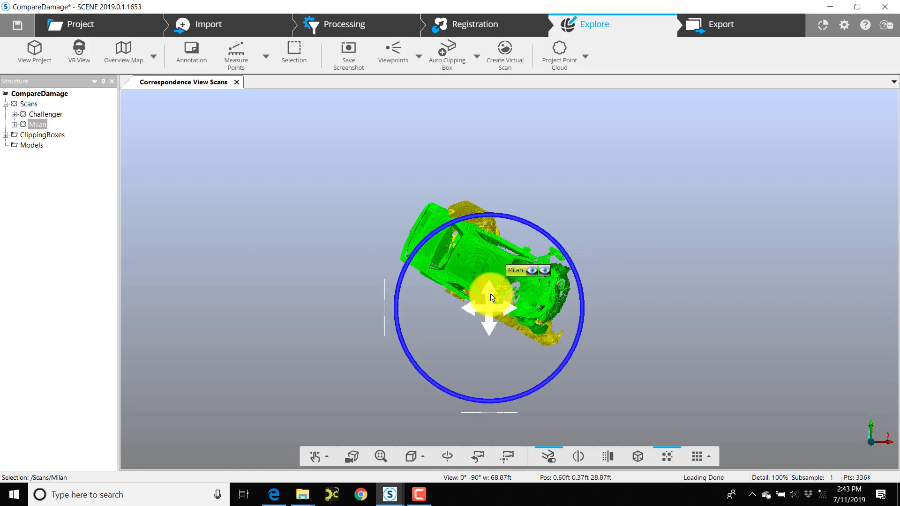
drag(491, 294, 531, 237)
click(497, 259)
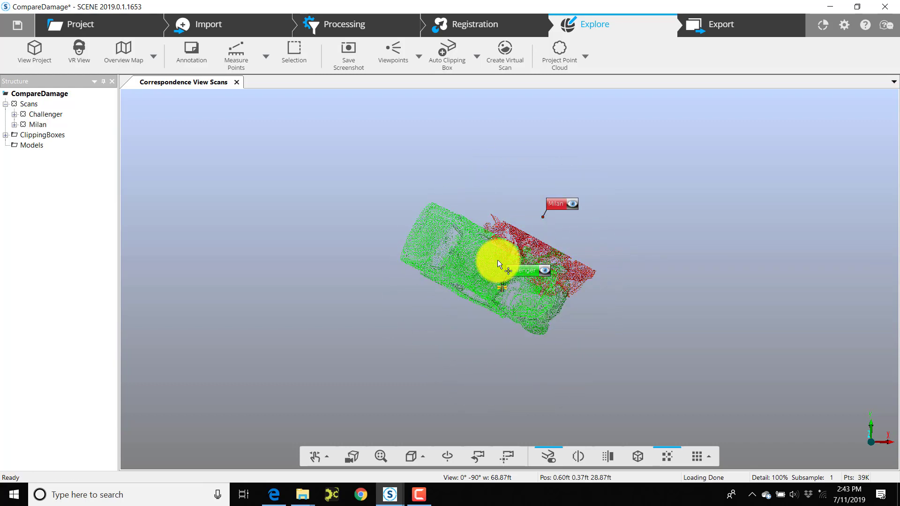
Select the Challenger cluster and move it diagonally down and to the left, away from the Milan label.
click(511, 271)
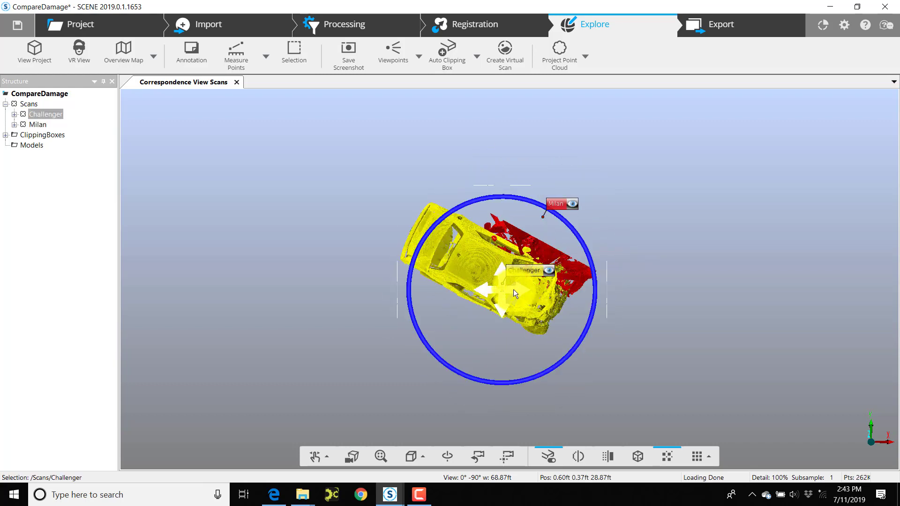
drag(514, 284, 481, 310)
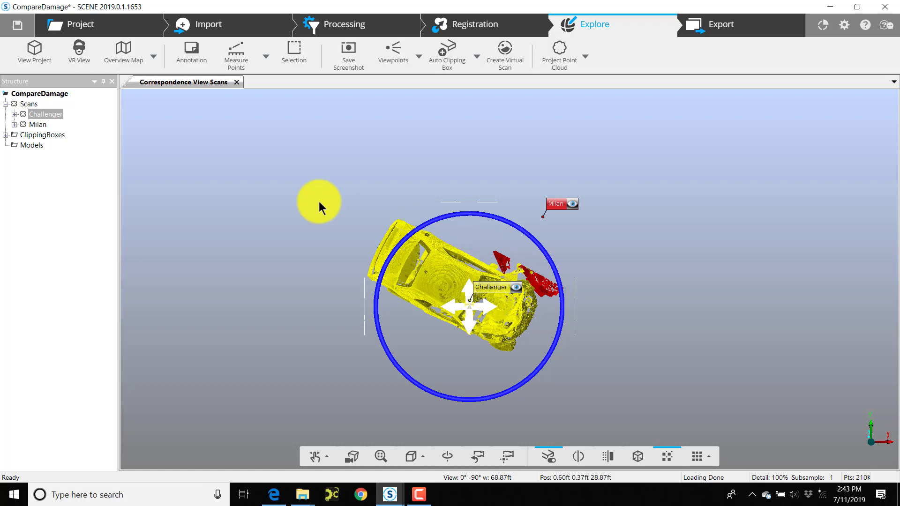
Deactivate the MainChallenger clipping box in the Challenger cluster's ClippingBoxes folder.
click(14, 115)
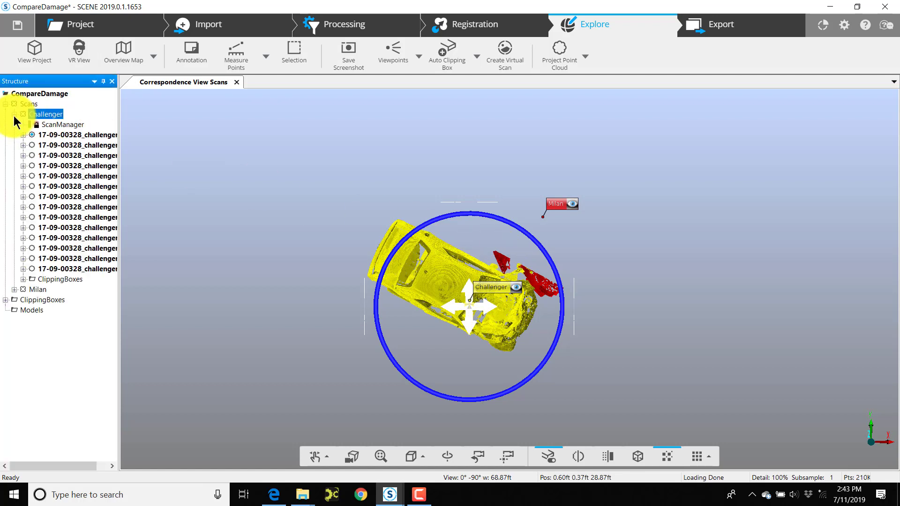
click(22, 278)
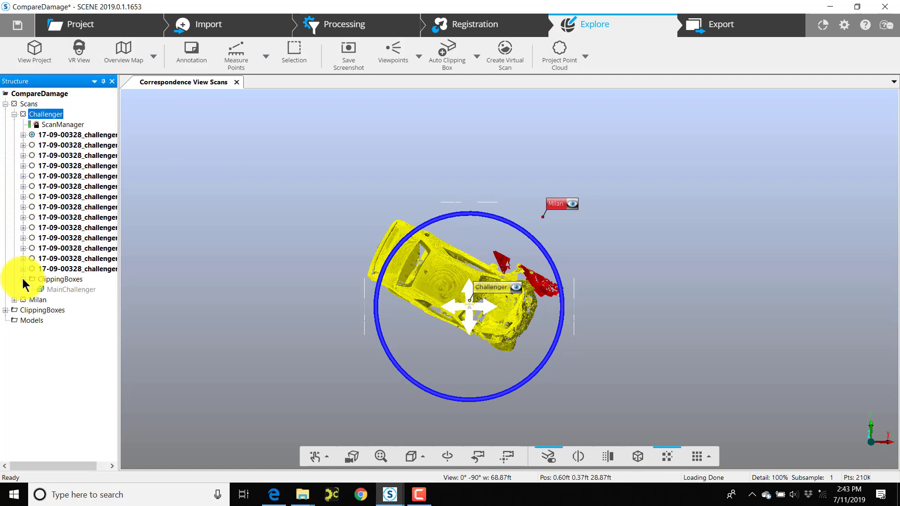
right_click(59, 289)
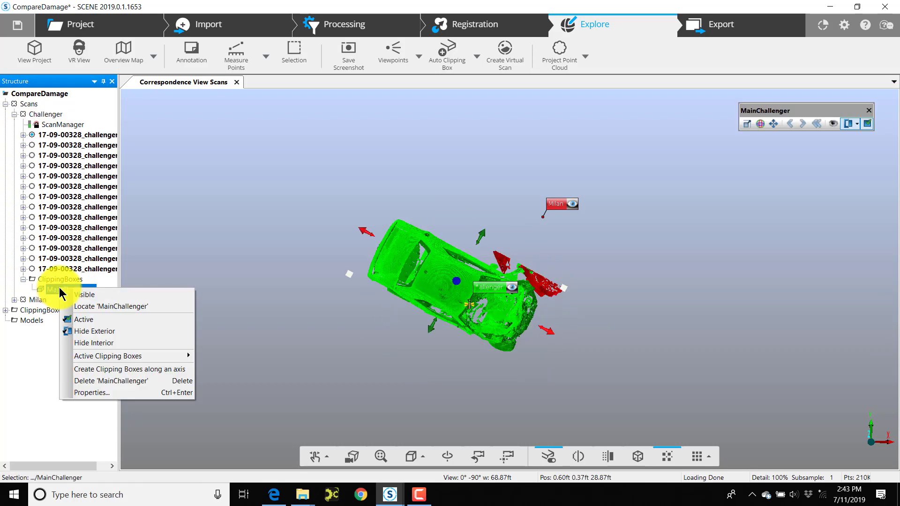
key(Down)
key(Down)
key(Down)
click(82, 319)
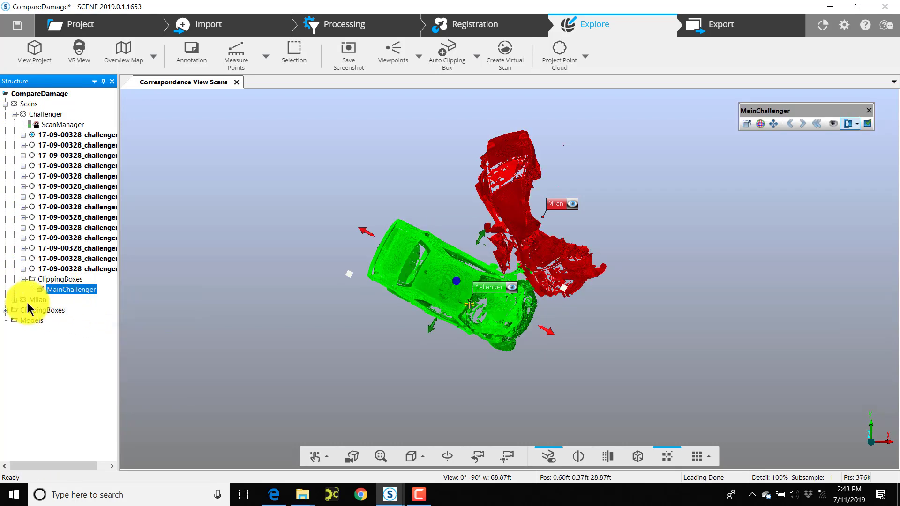
Move the root-level ClippingBoxes folder into the Milan cluster and open the options of its Main clipping box.
click(14, 299)
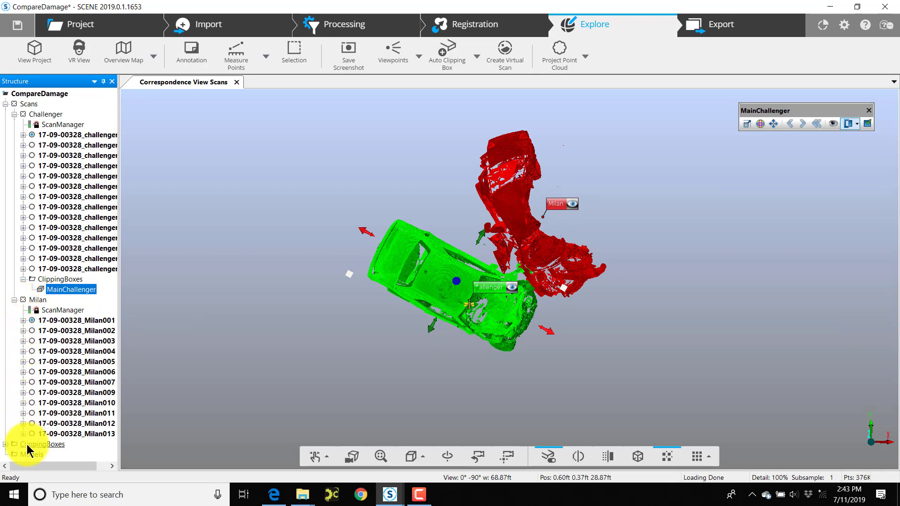
drag(27, 445, 22, 302)
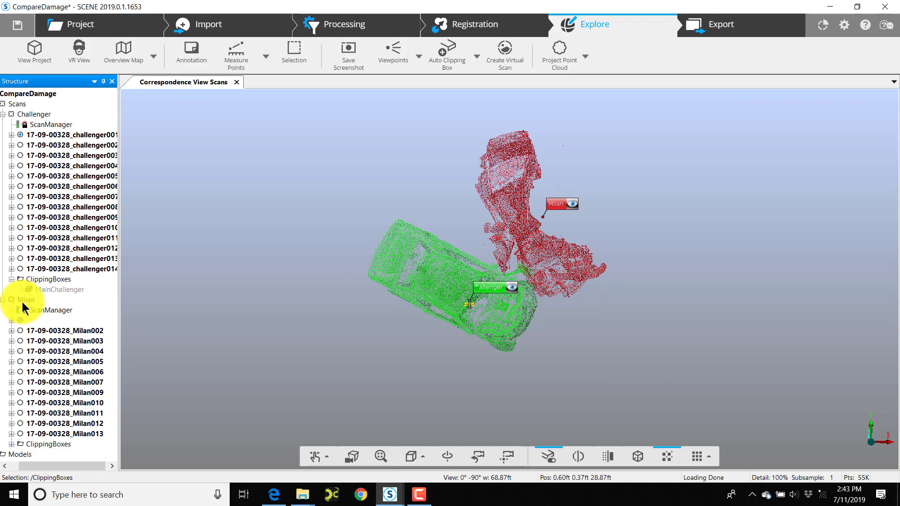
click(12, 443)
click(36, 453)
right_click(35, 454)
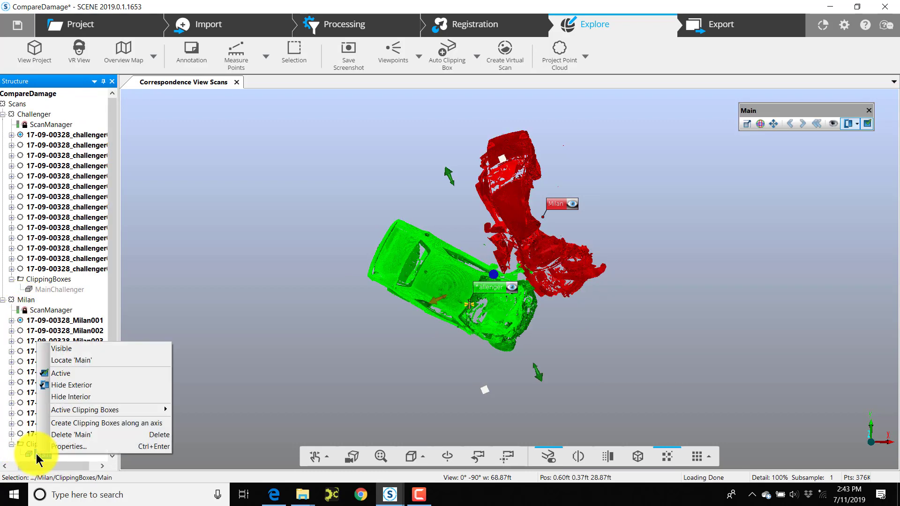
click(102, 368)
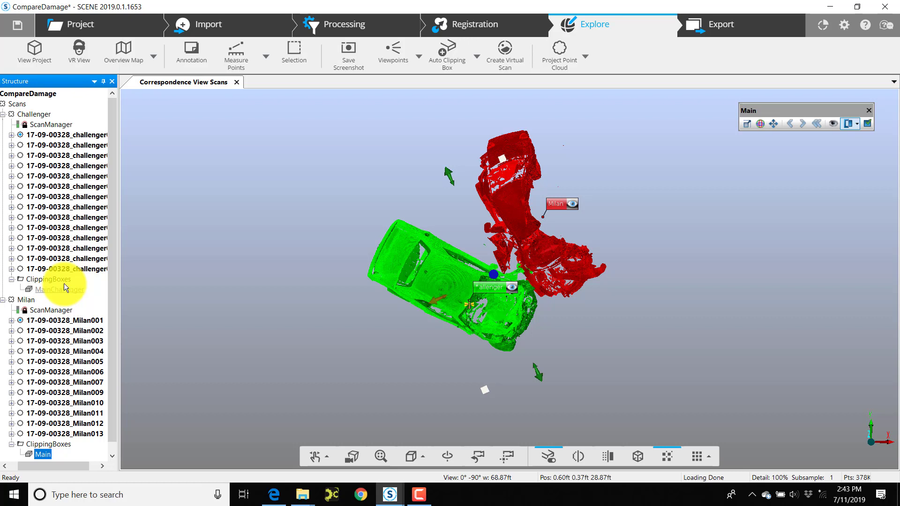
click(586, 310)
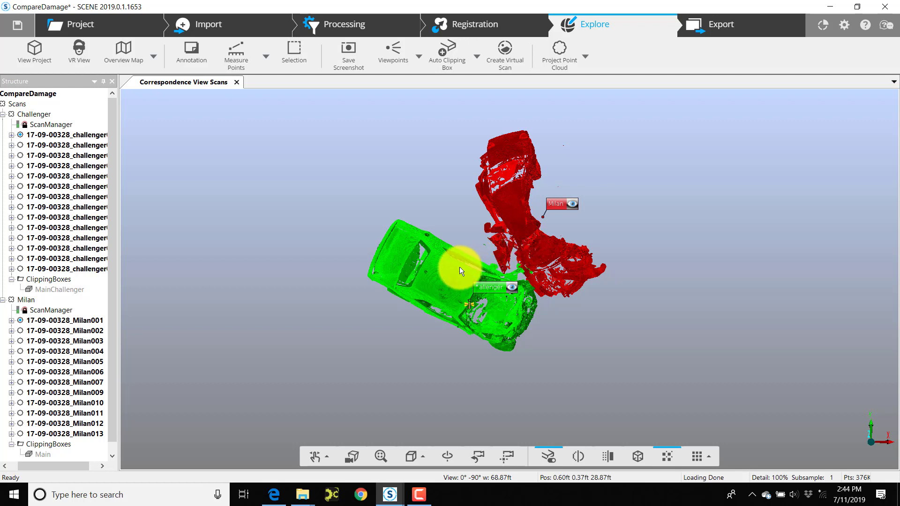
Rotate the Challenger cluster clockwise until its damaged front faces the Milan, and move it clear to the right of the Milan.
click(490, 286)
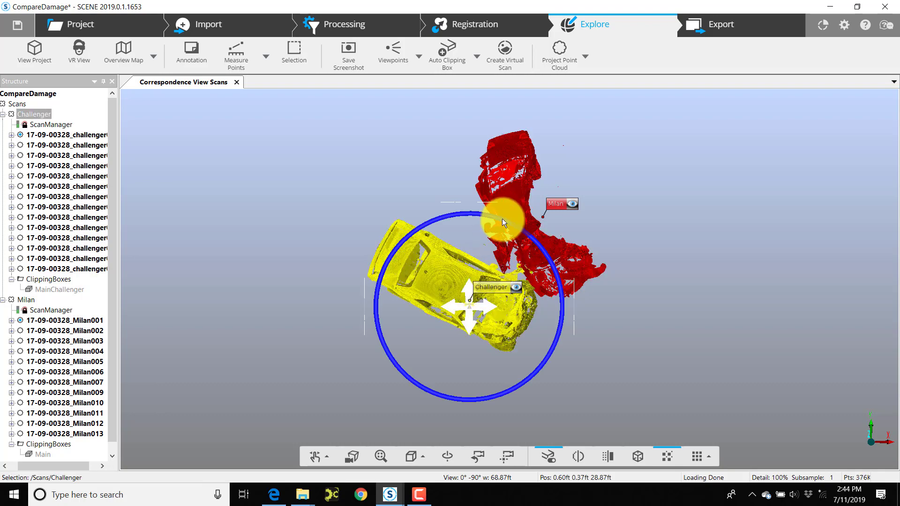
drag(502, 218, 477, 381)
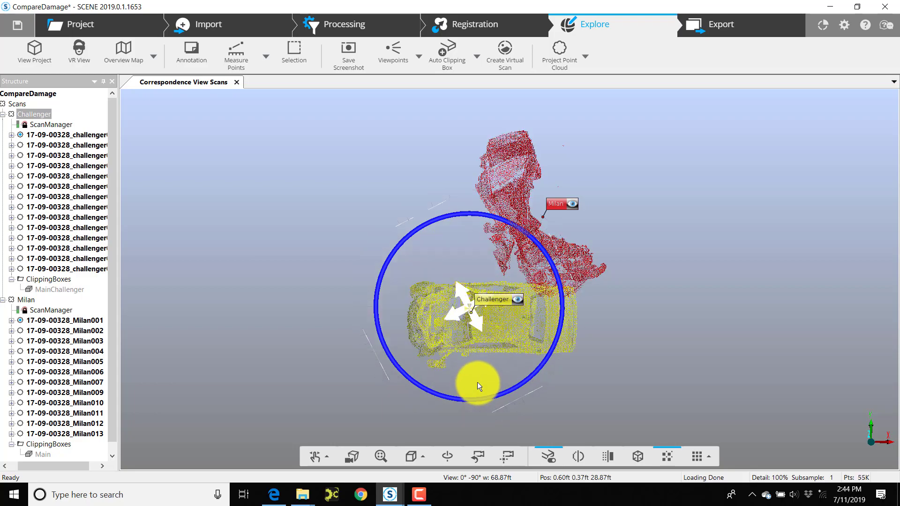
drag(461, 300, 669, 275)
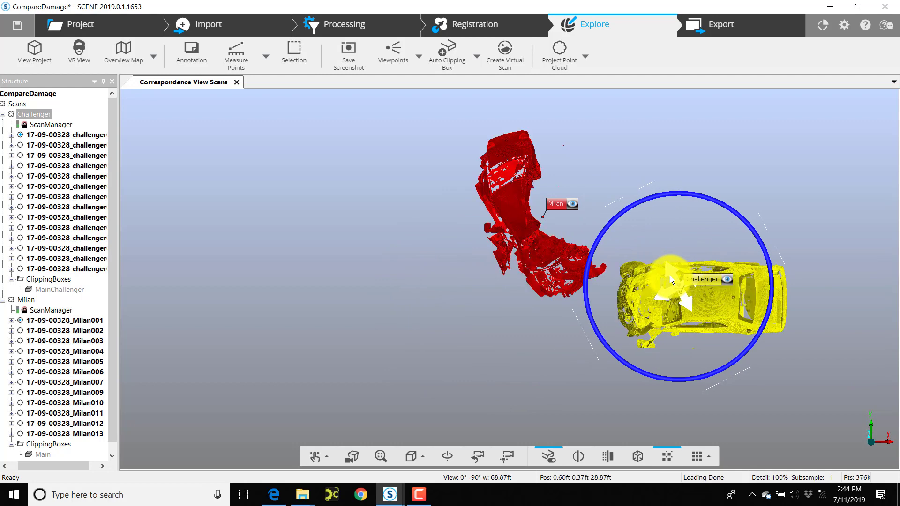
Move the Milan cluster down, rotate it slightly clockwise, and shift it right until its crushed side meets the Challenger's front.
click(564, 210)
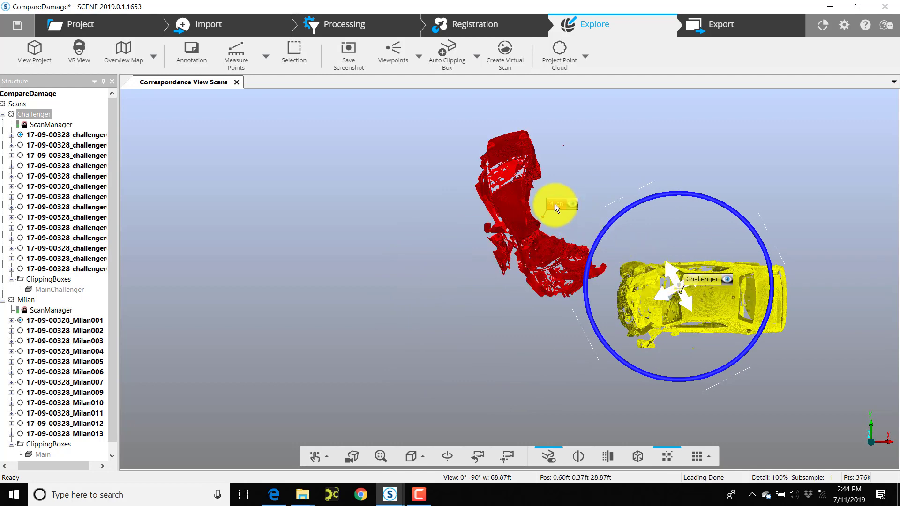
click(555, 204)
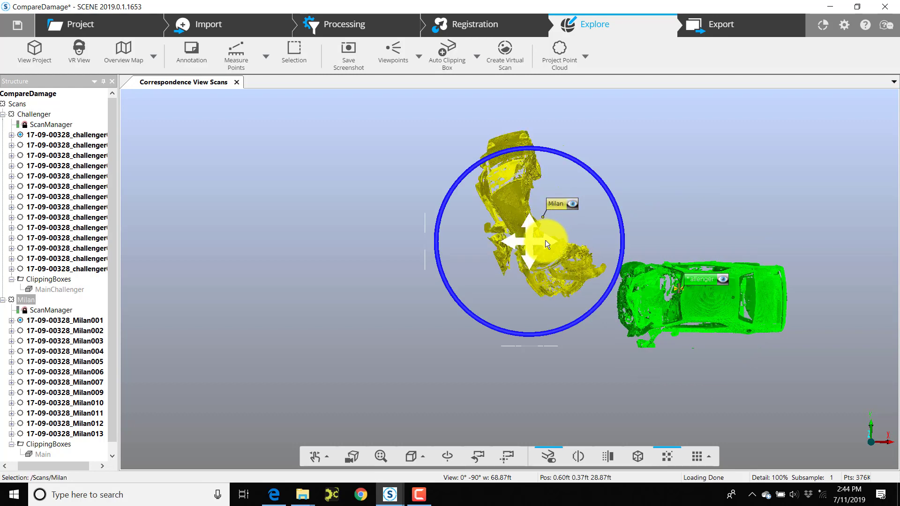
drag(545, 240, 550, 315)
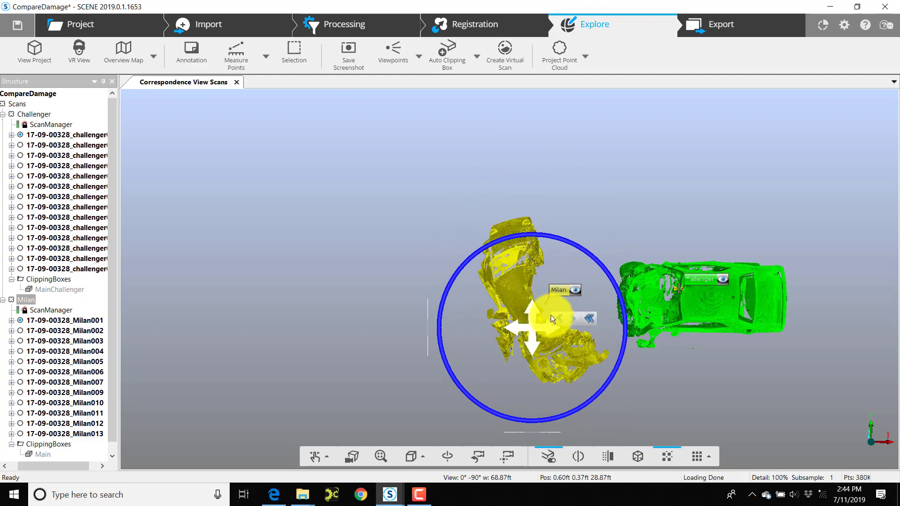
drag(567, 243, 592, 259)
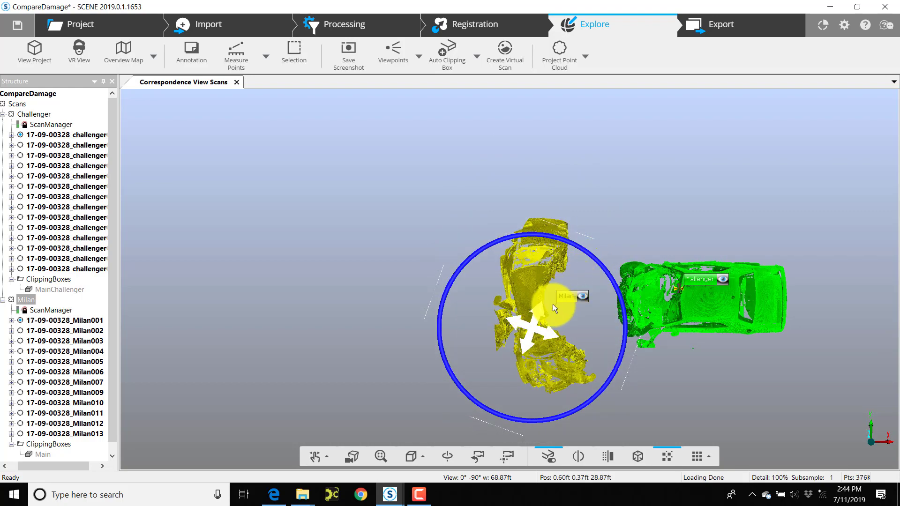
drag(533, 325, 595, 317)
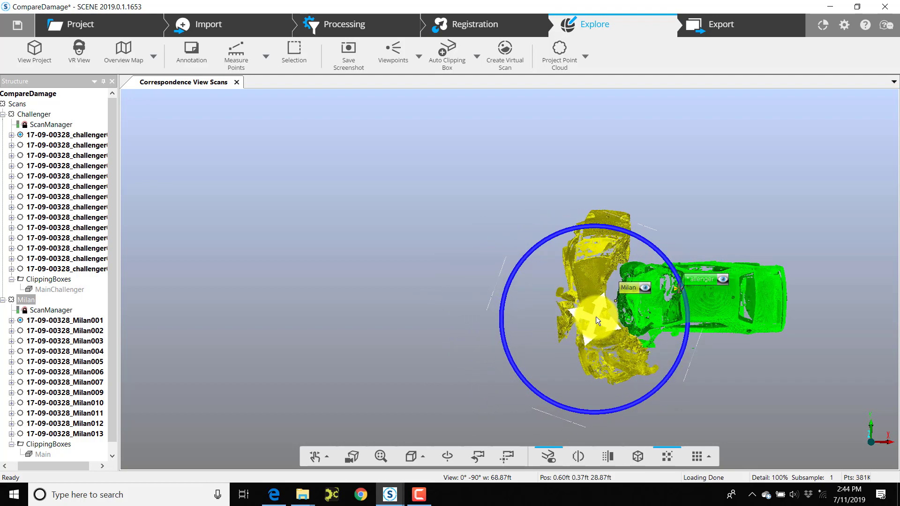
drag(595, 317, 609, 327)
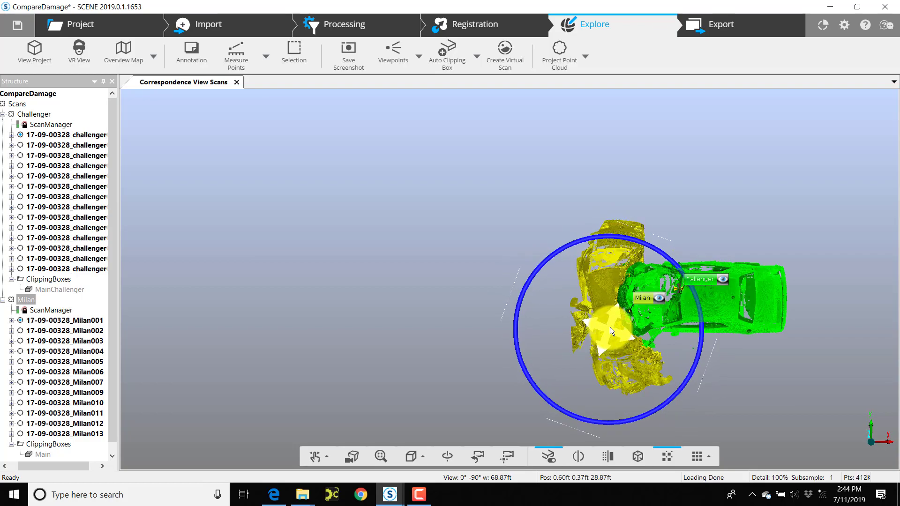
Turn on the transparent clear view rendering to see through both vehicles around their contact area.
scroll(618, 295, up, 5)
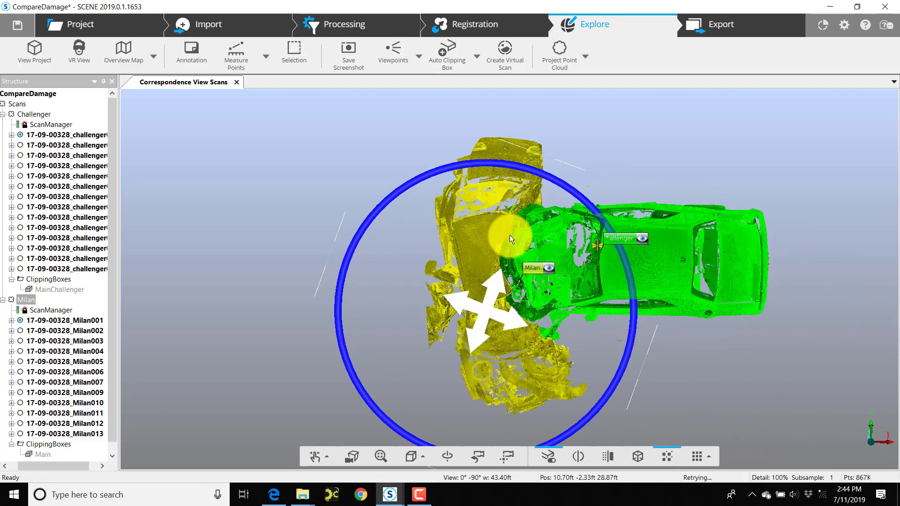
scroll(510, 235, up, 4)
middle_drag(510, 235, 469, 251)
scroll(510, 235, down, 1)
scroll(510, 235, up, 3)
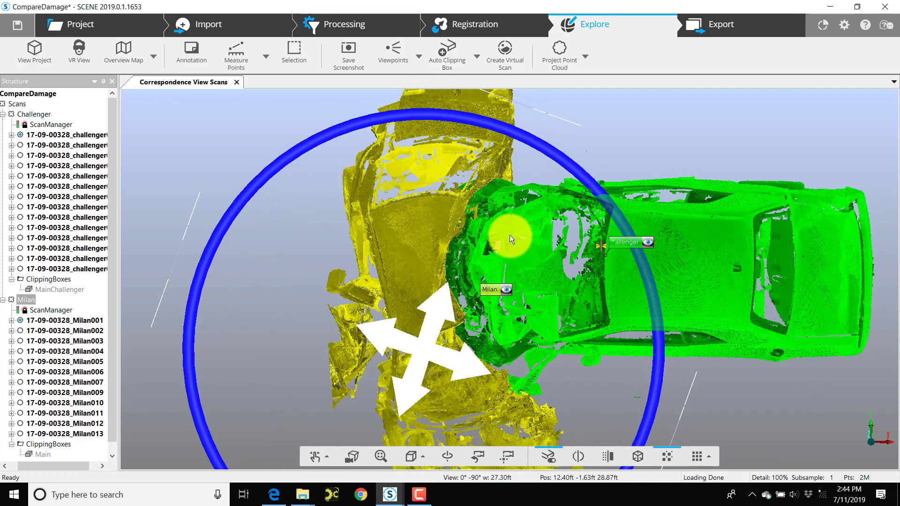
click(640, 458)
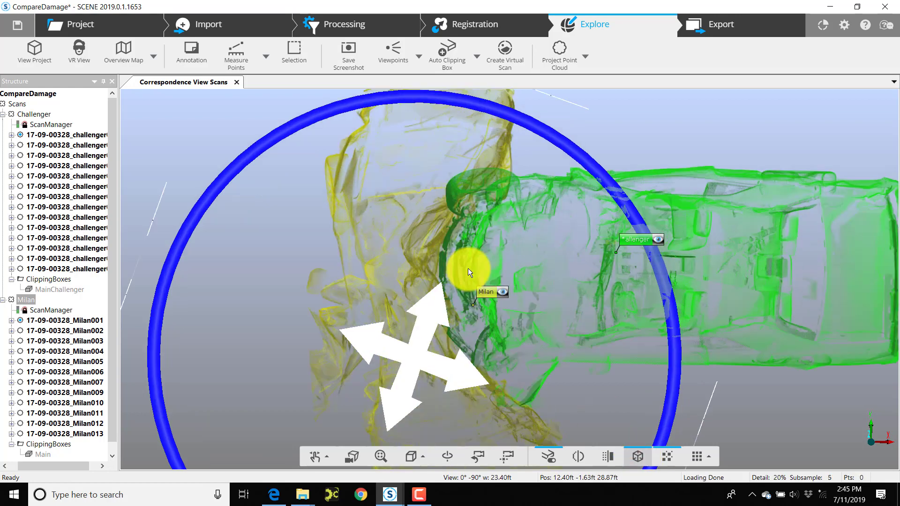
scroll(468, 268, up, 2)
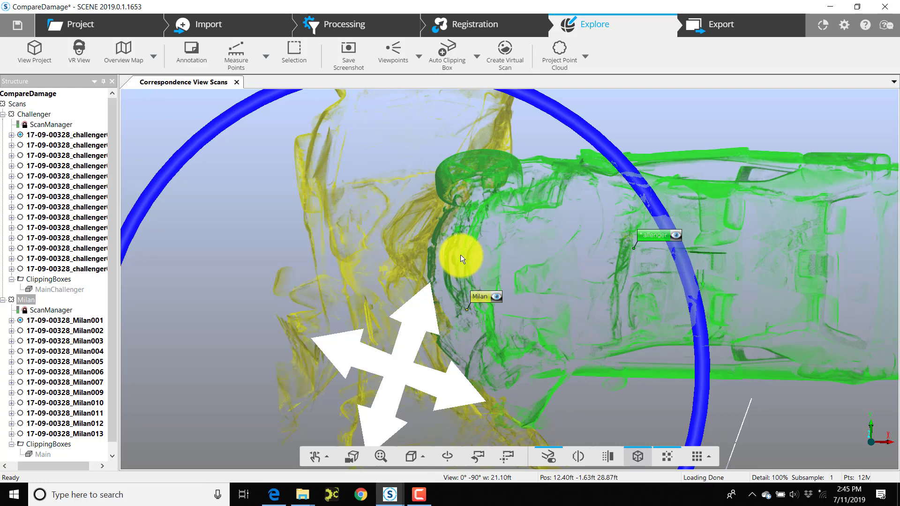
Fine-tune the Milan with small upward shifts and clockwise rotations to fit its crushed side around the Challenger's front, and deselect it.
drag(422, 301, 426, 254)
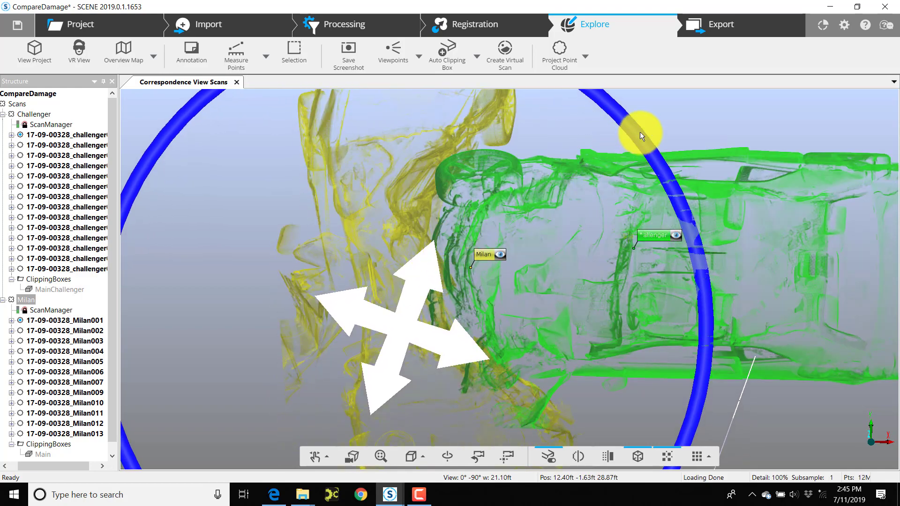
drag(639, 131, 680, 190)
drag(423, 279, 418, 263)
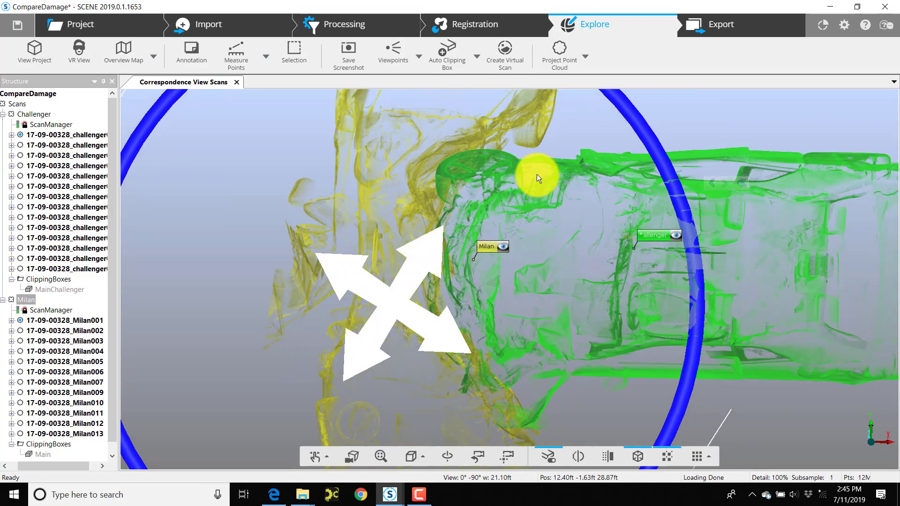
drag(628, 105, 637, 133)
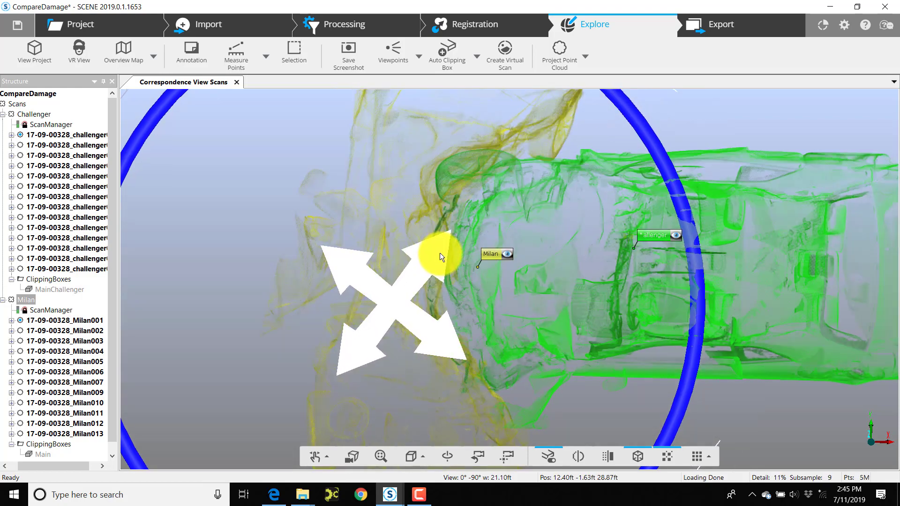
drag(440, 253, 447, 252)
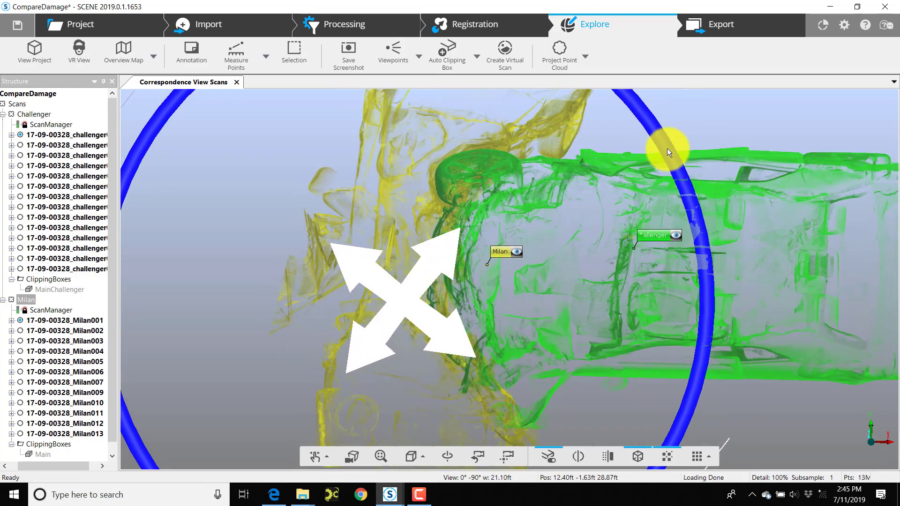
drag(668, 148, 670, 153)
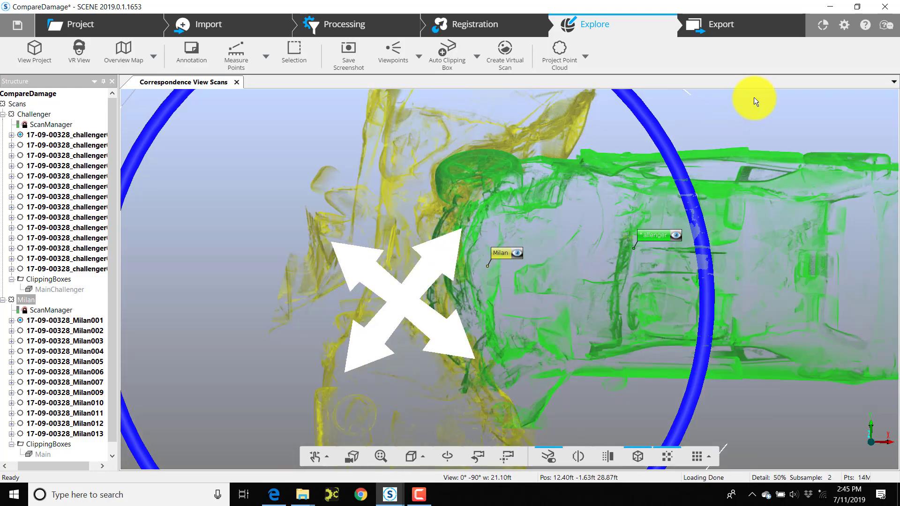
click(754, 103)
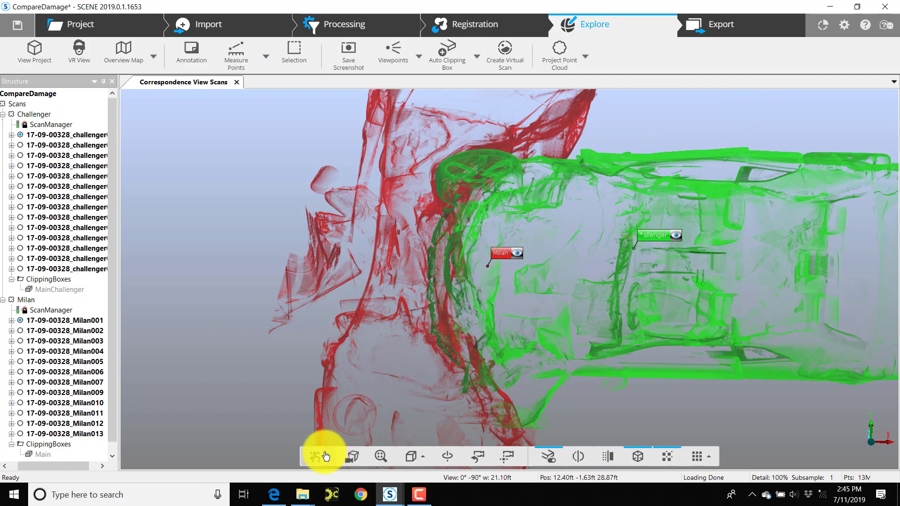
Switch to the Right view and lower the Challenger cluster to the Milan's ground level, leaving nothing selected.
click(420, 456)
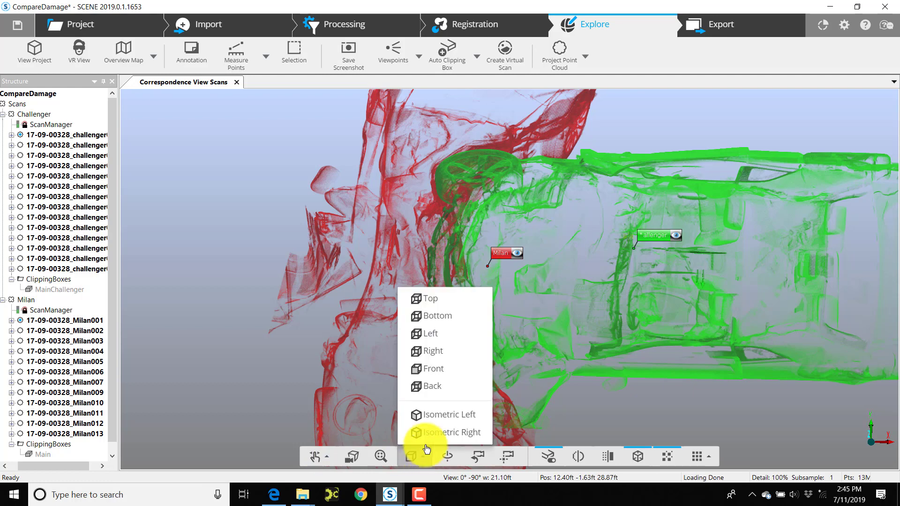
click(442, 351)
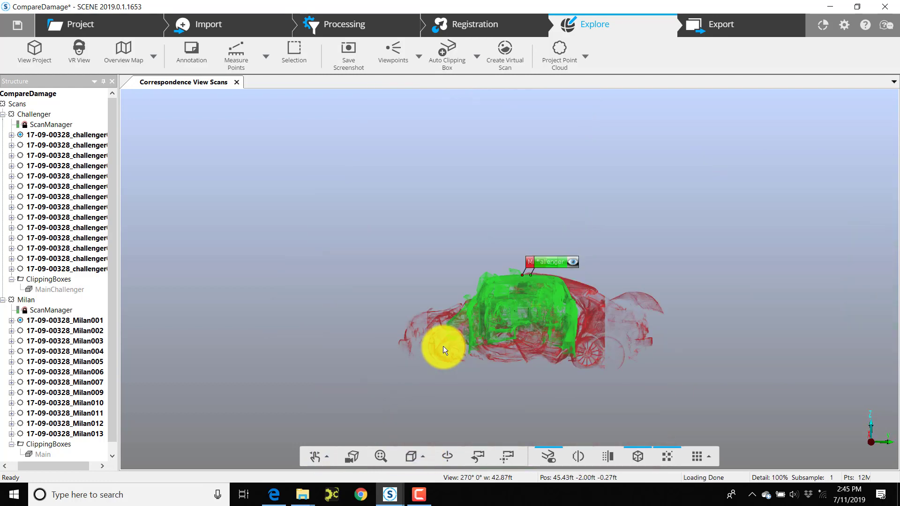
click(554, 261)
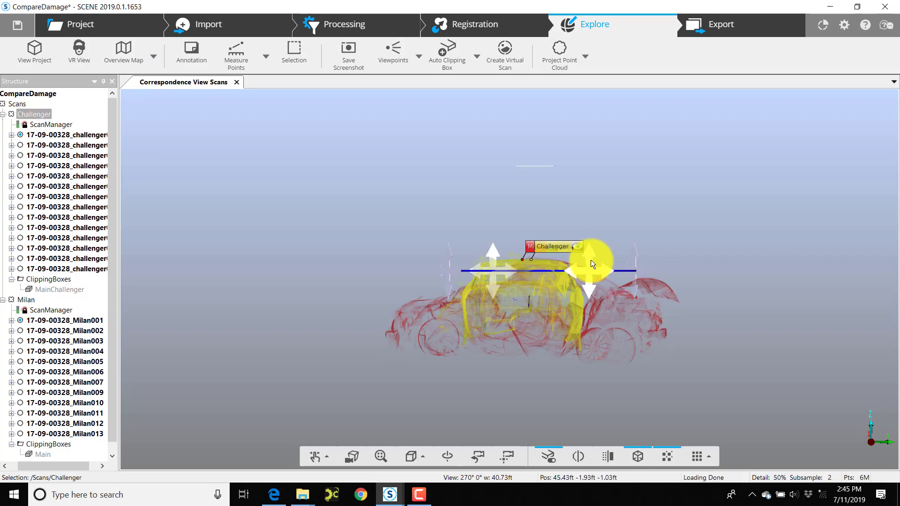
drag(591, 264, 590, 275)
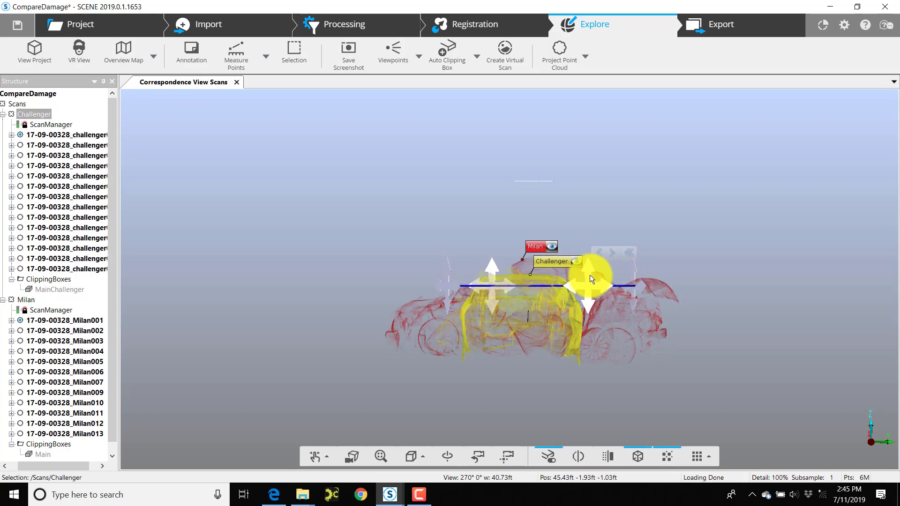
click(669, 216)
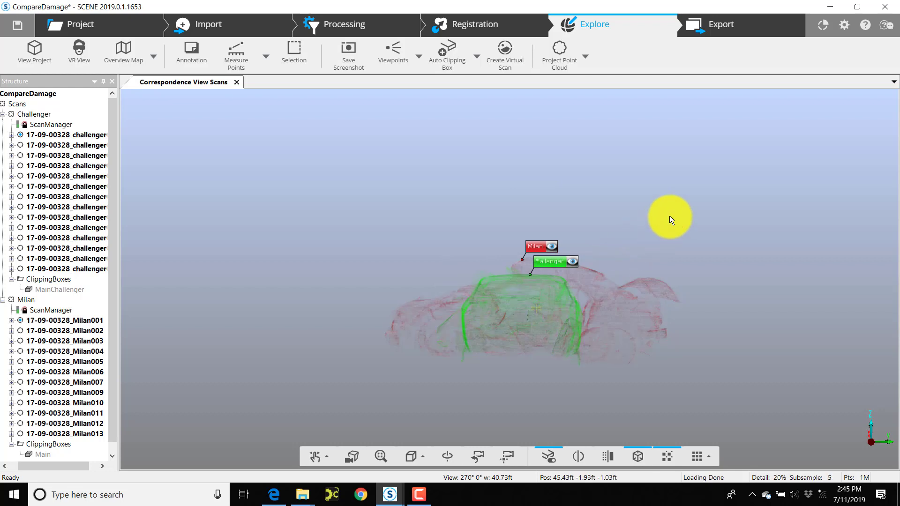
Return to the Top view and examine how the two vehicles' damage profiles line up at the contact area.
click(420, 462)
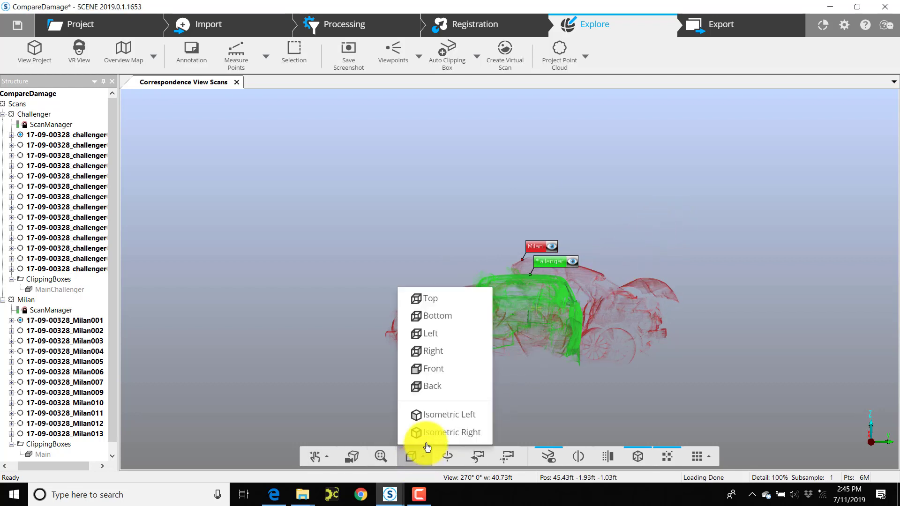
click(472, 303)
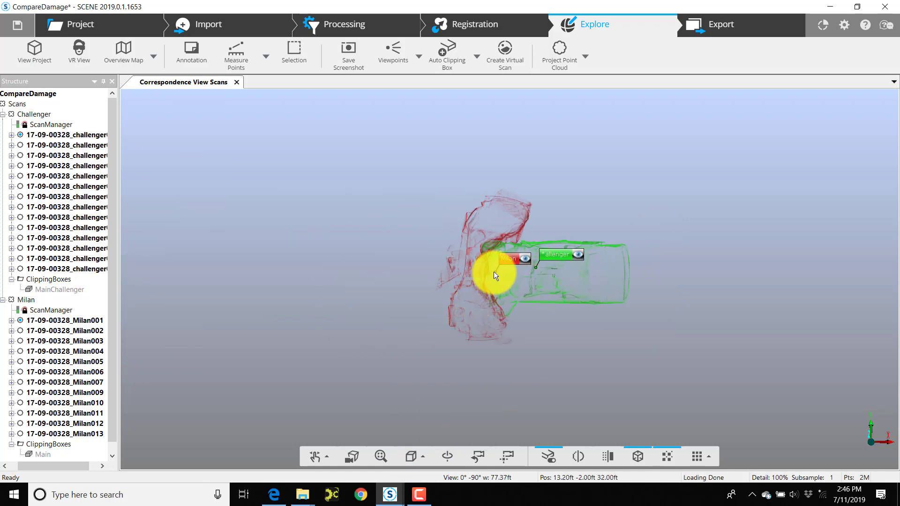
scroll(494, 271, up, 4)
scroll(493, 271, up, 2)
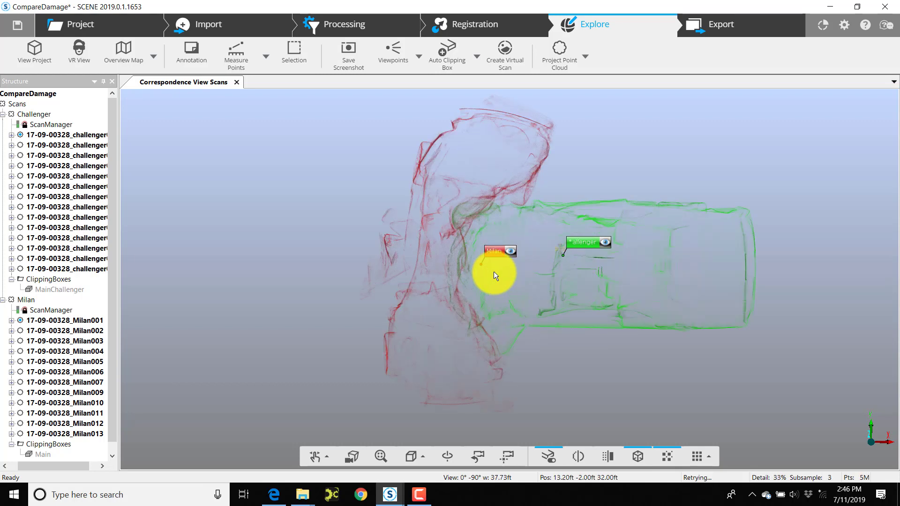